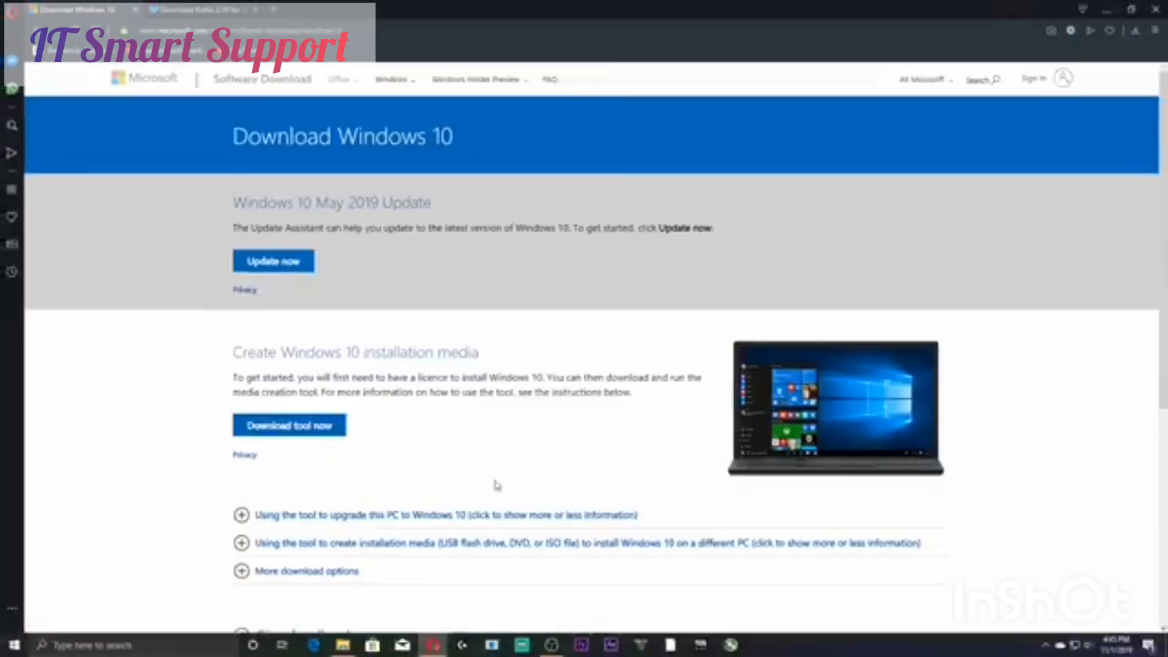
Launch MediaCreationTool1903 from its folder and choose to create installation media for another PC.
click(344, 645)
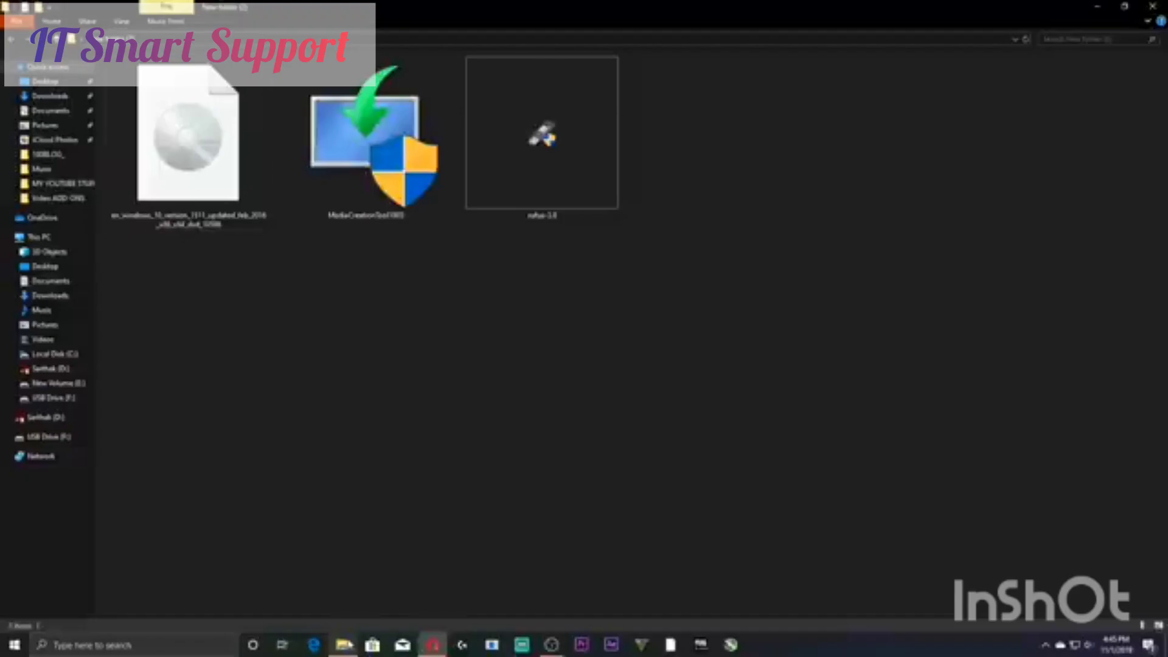
click(346, 157)
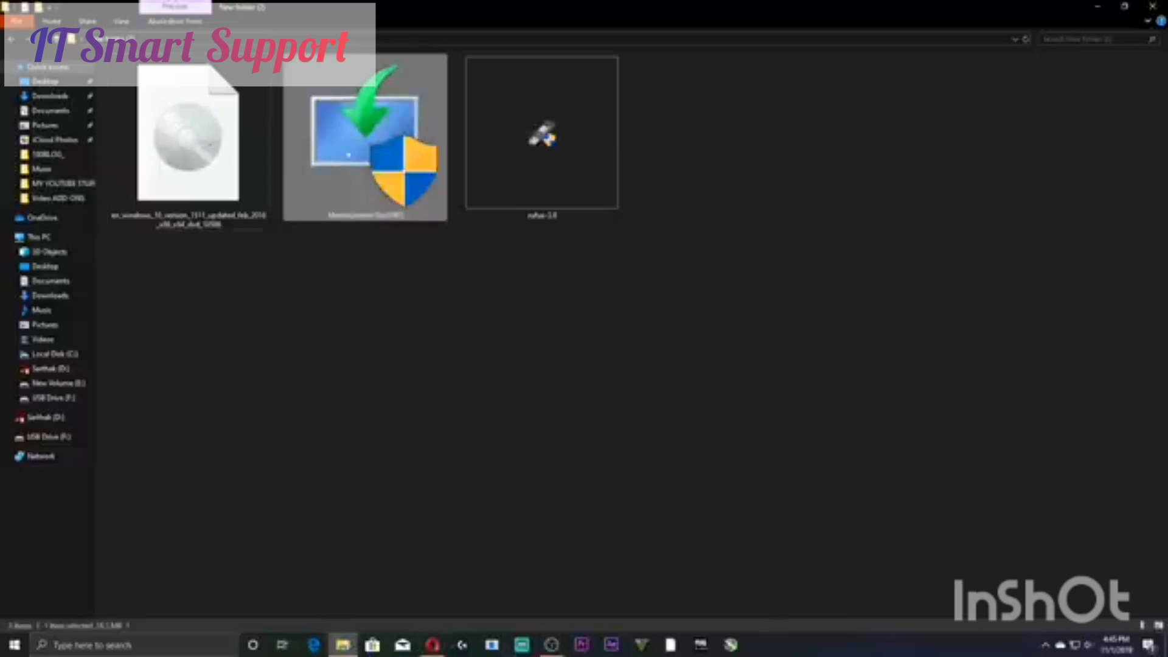
double_click(376, 156)
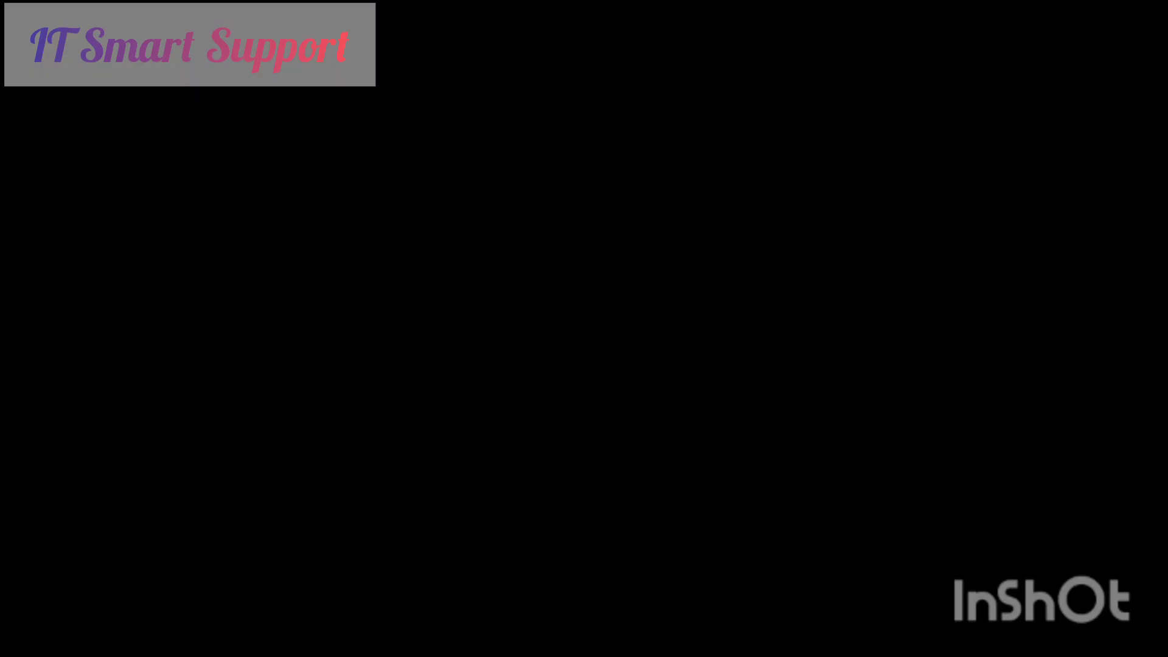
click(535, 402)
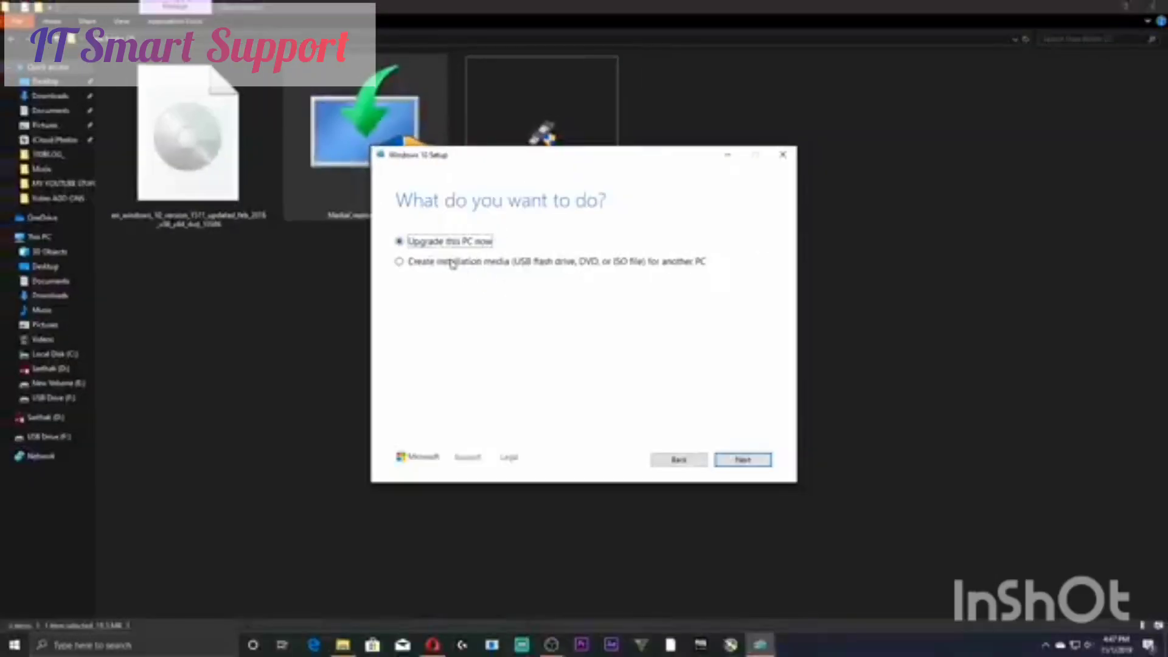
click(426, 267)
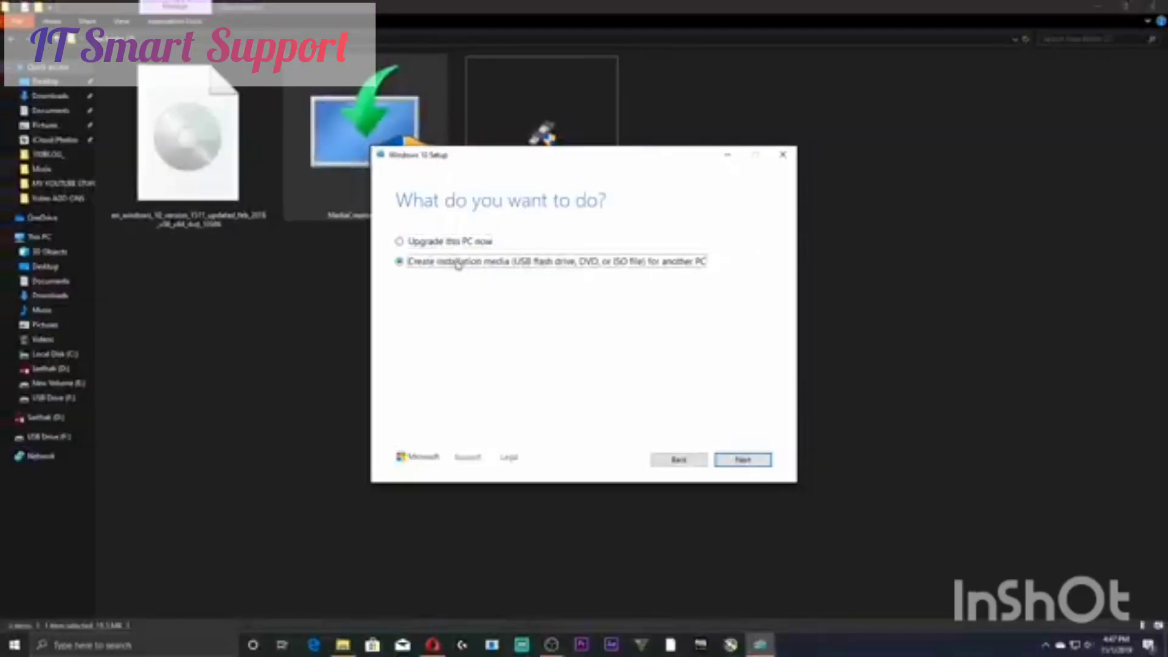
click(742, 459)
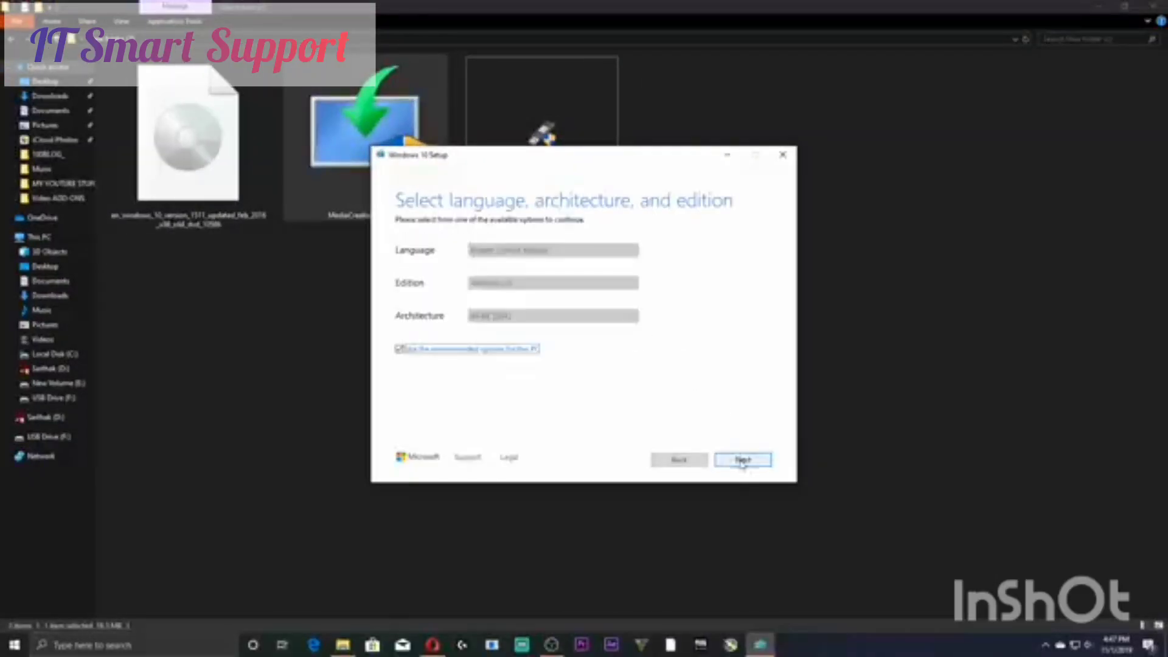
Turn off the recommended options and accept English (United States), Windows 10 and 64-bit (x64) for the installation media.
click(399, 348)
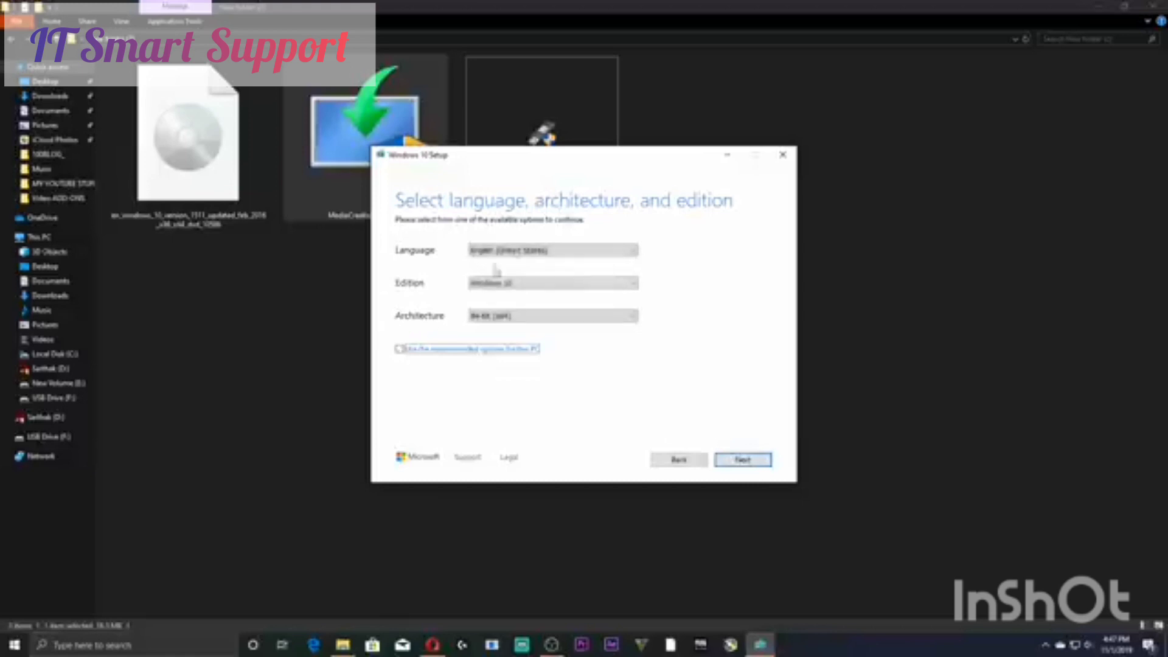
click(543, 251)
click(541, 252)
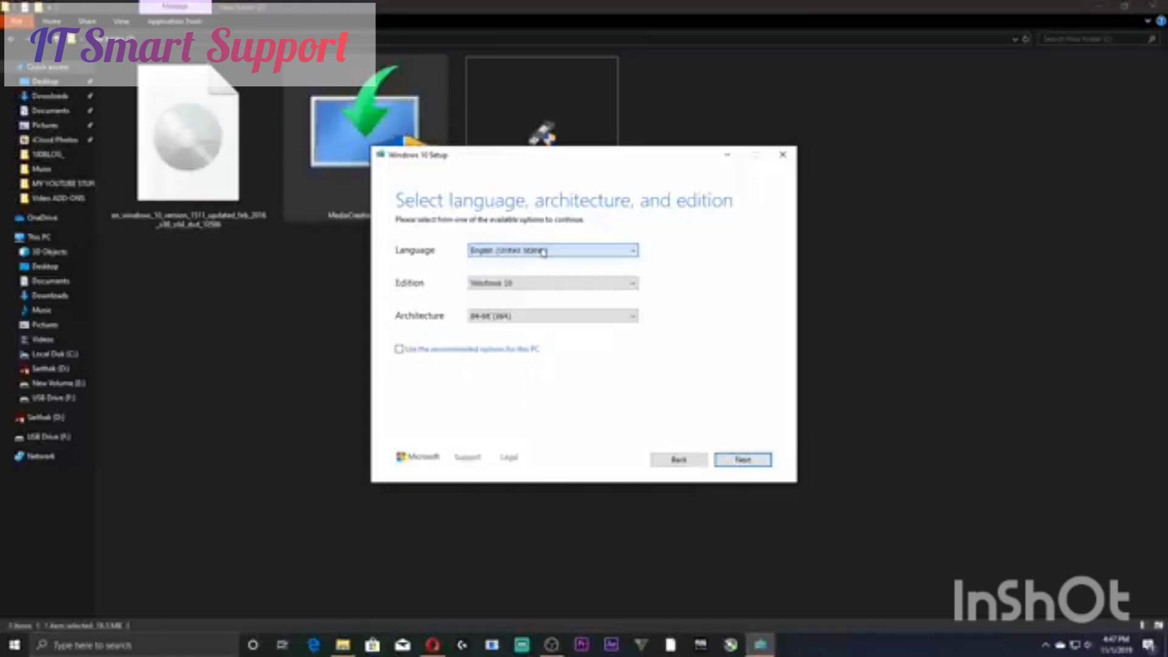
click(523, 285)
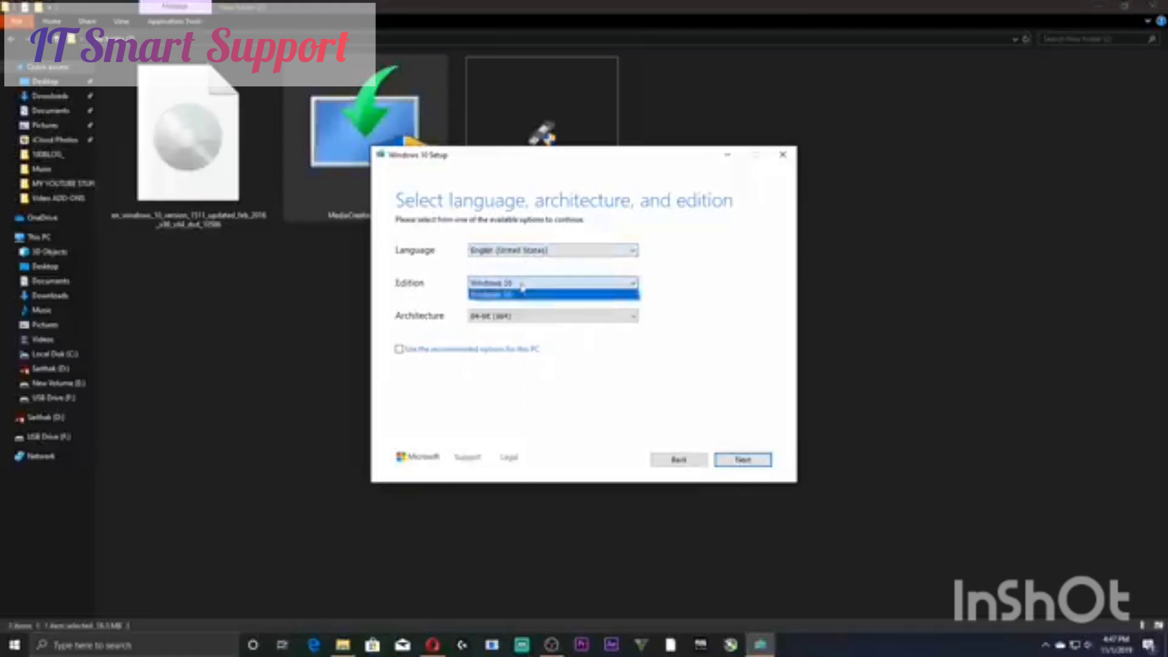
click(521, 290)
click(522, 317)
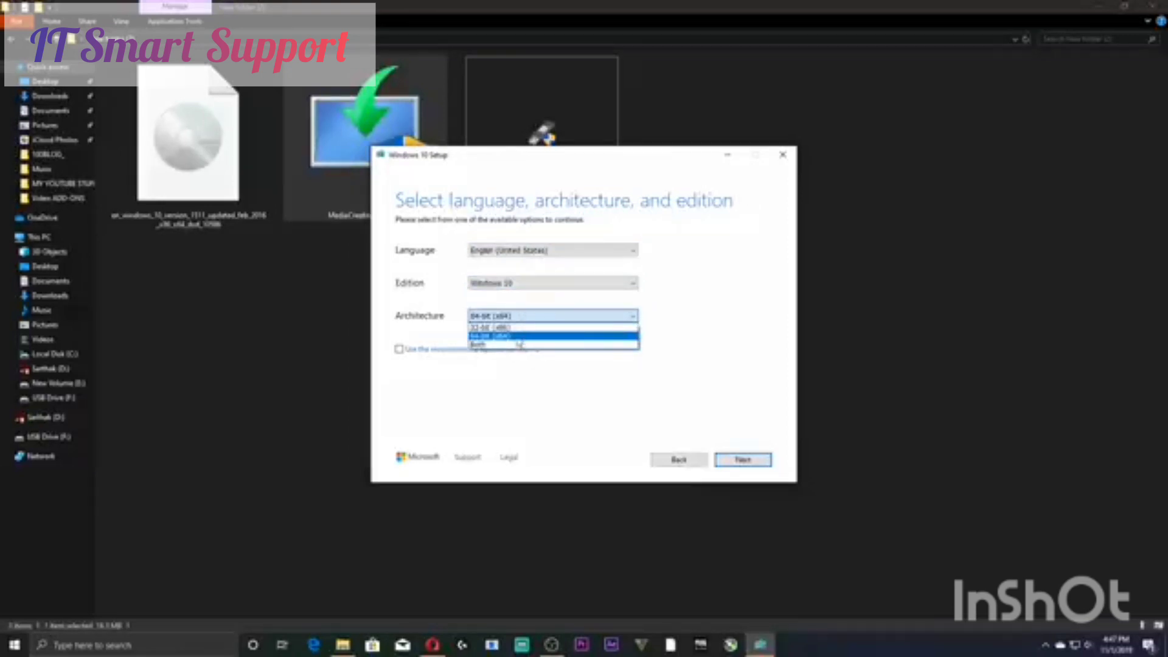
click(520, 336)
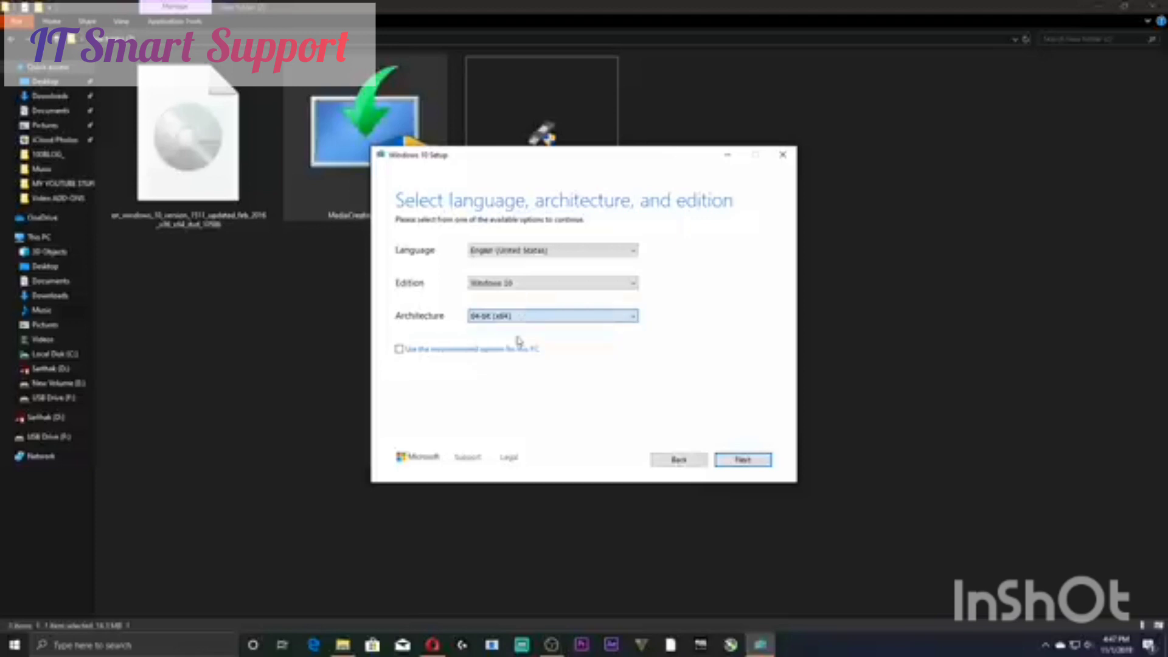
click(743, 462)
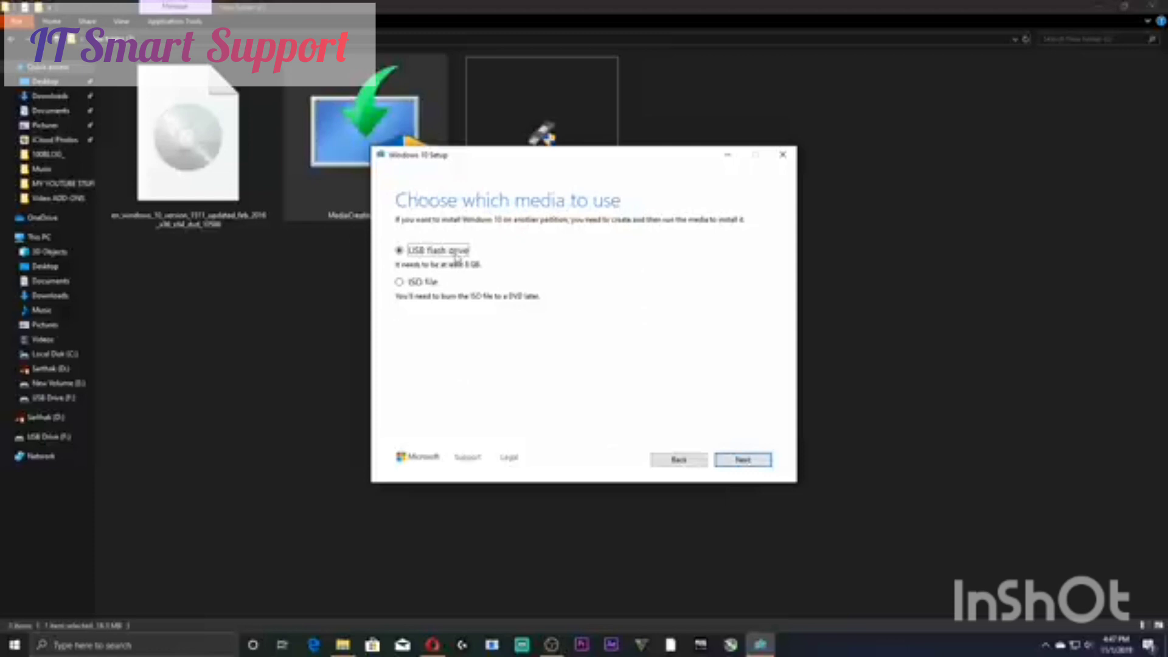
Choose ISO file as the media type and save it as Windows on the Desktop to start the download.
click(409, 286)
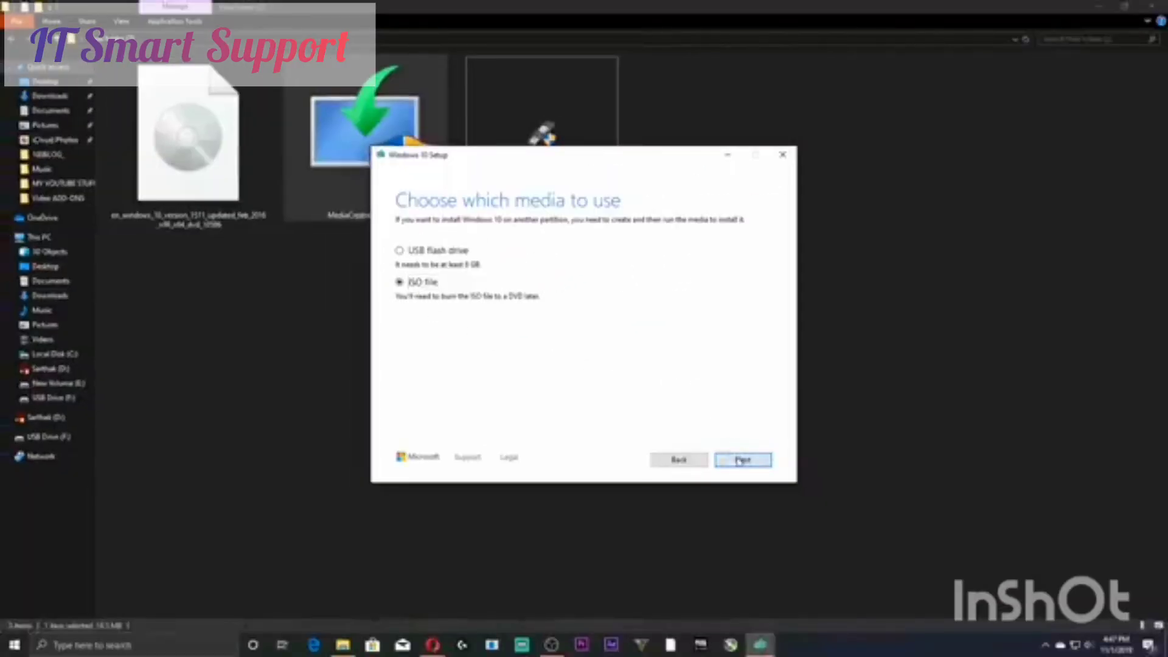
click(743, 459)
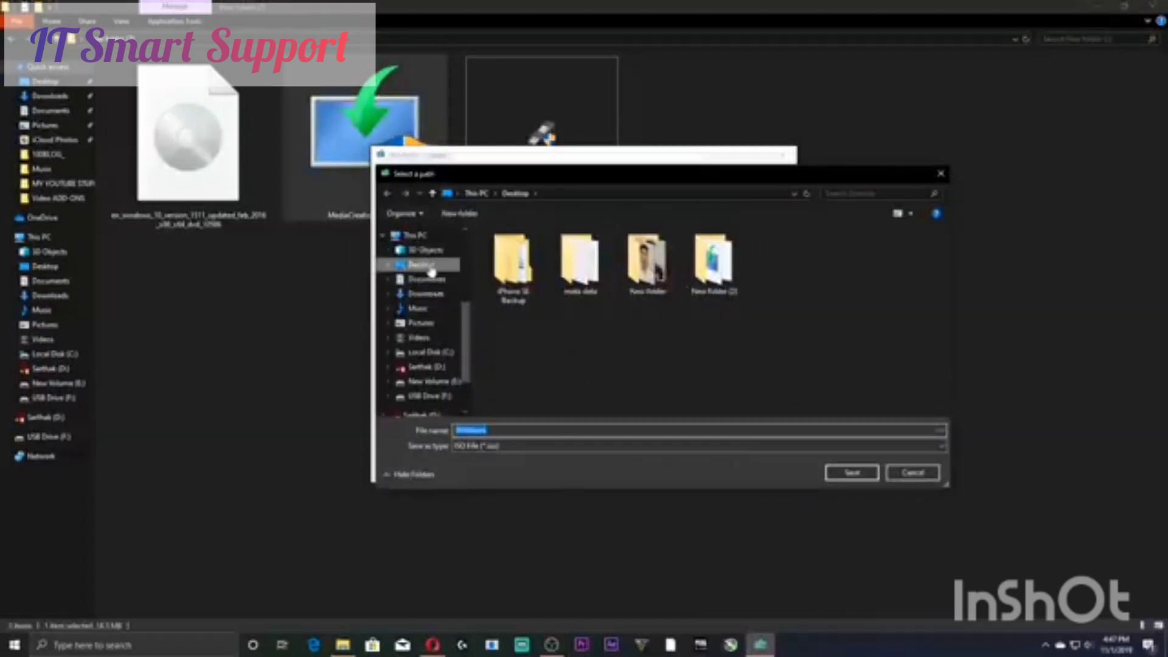
click(432, 272)
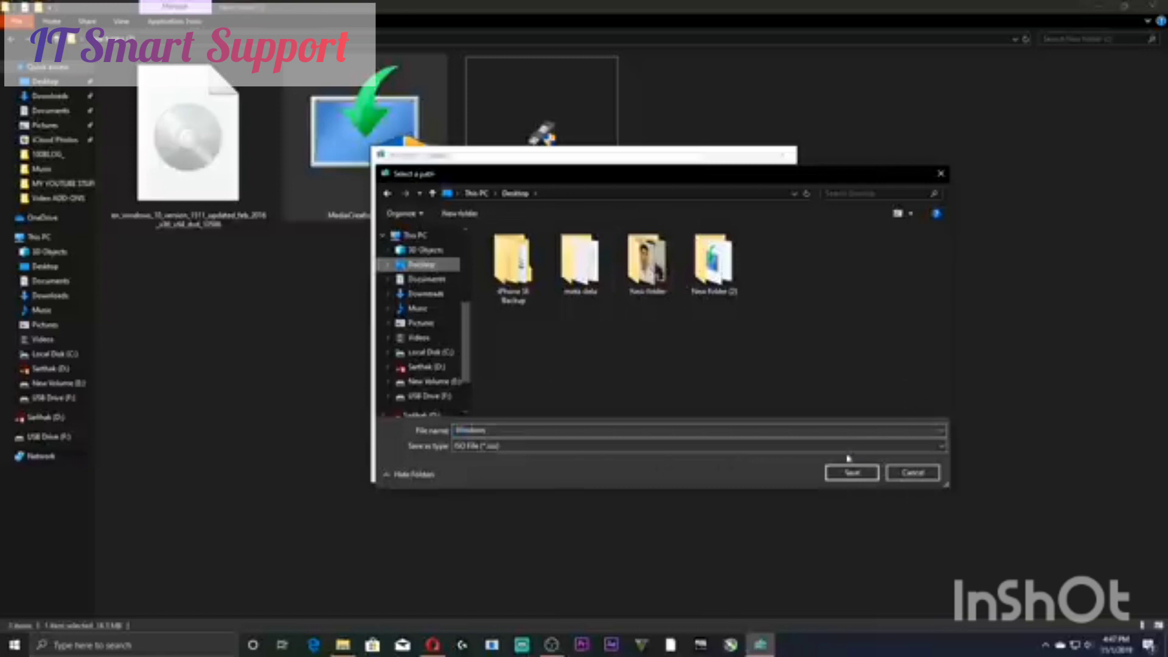
click(851, 473)
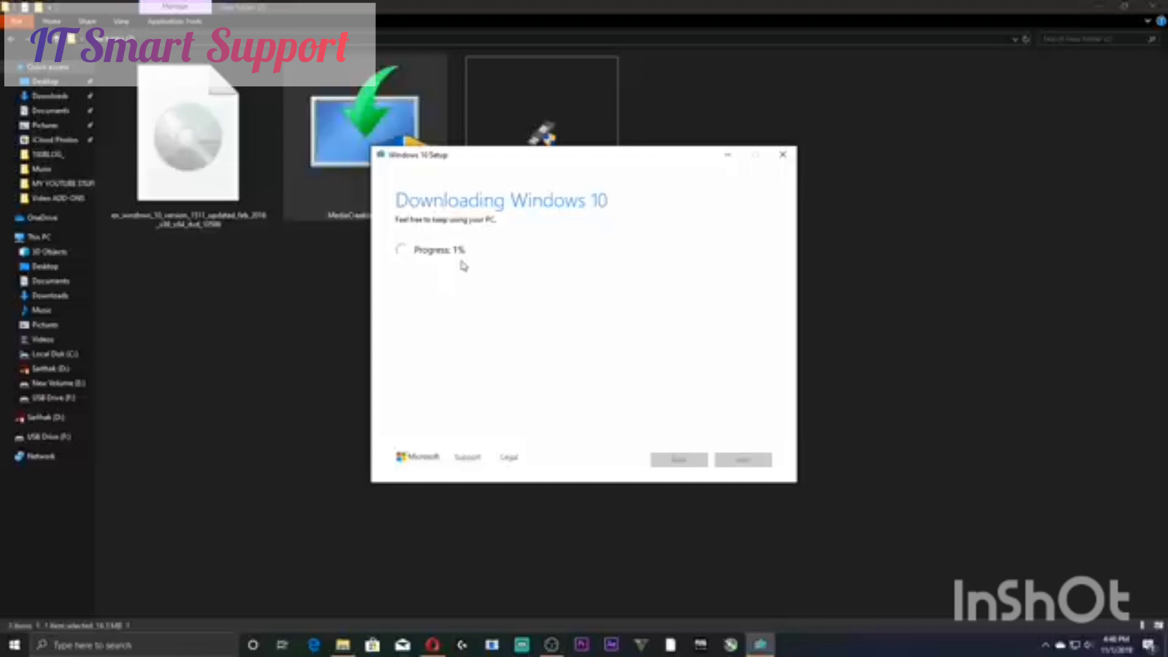
Minimize the setup window and examine the Windows 10 version 1511 disc image in the folder.
click(728, 157)
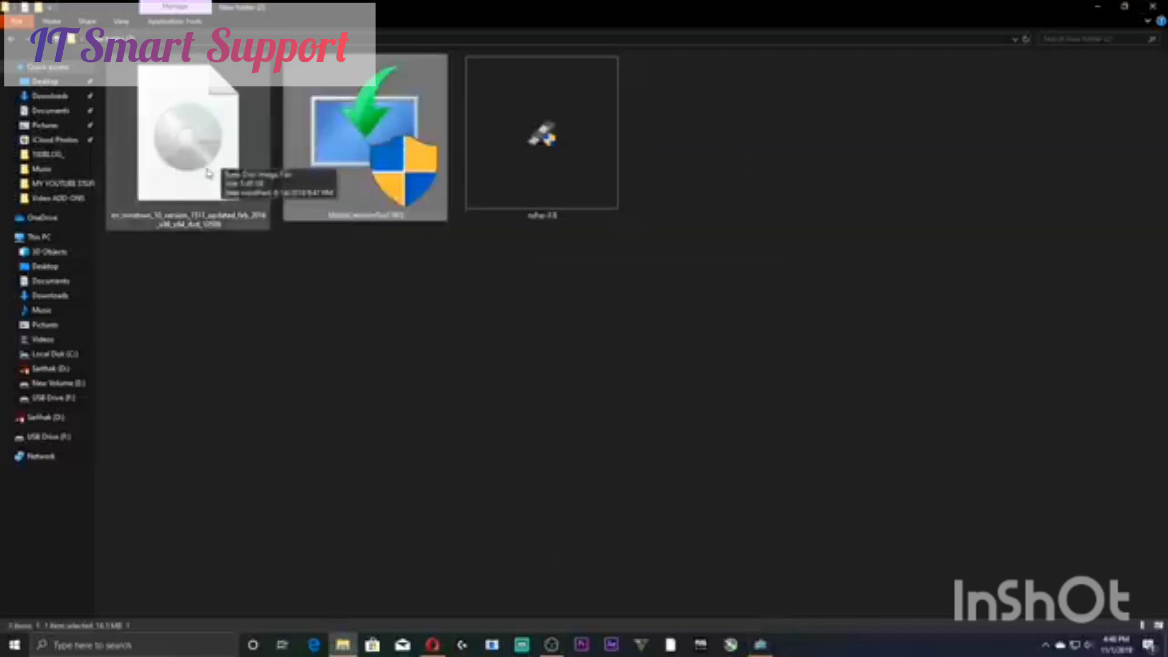
click(242, 303)
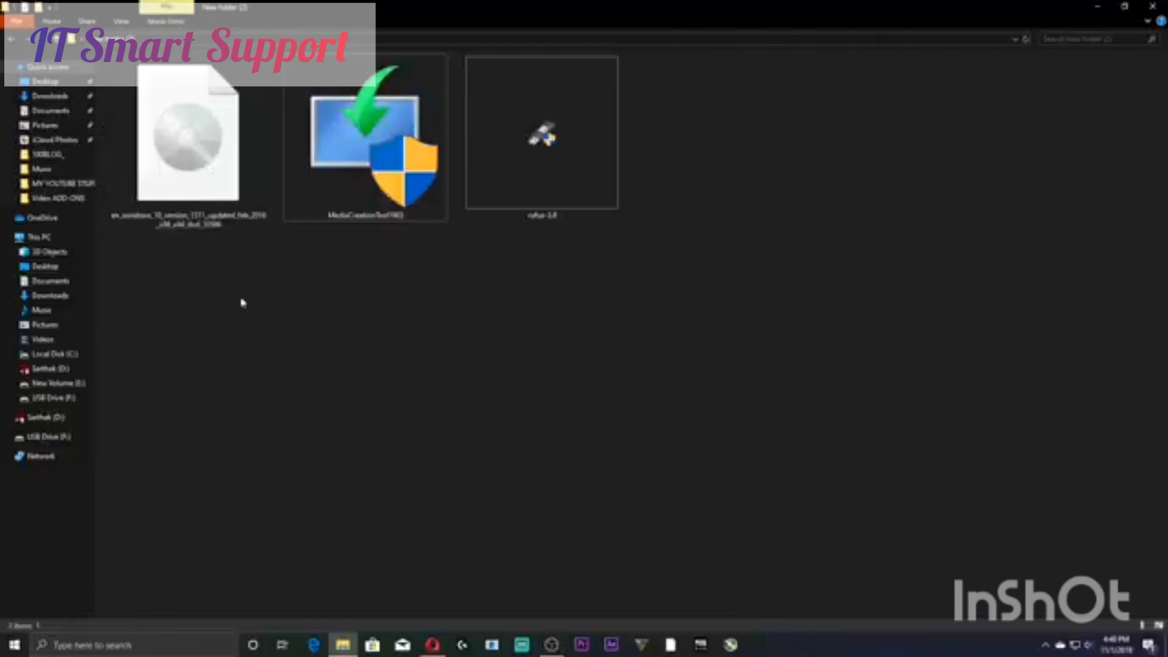
click(199, 153)
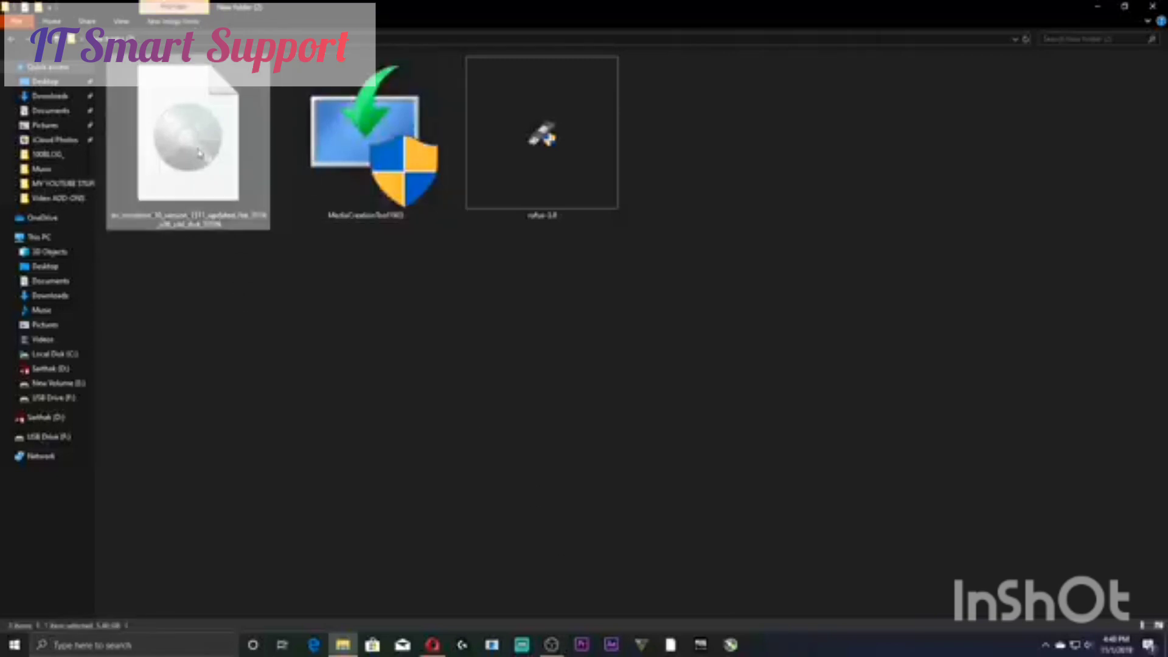
click(275, 370)
click(178, 212)
click(288, 304)
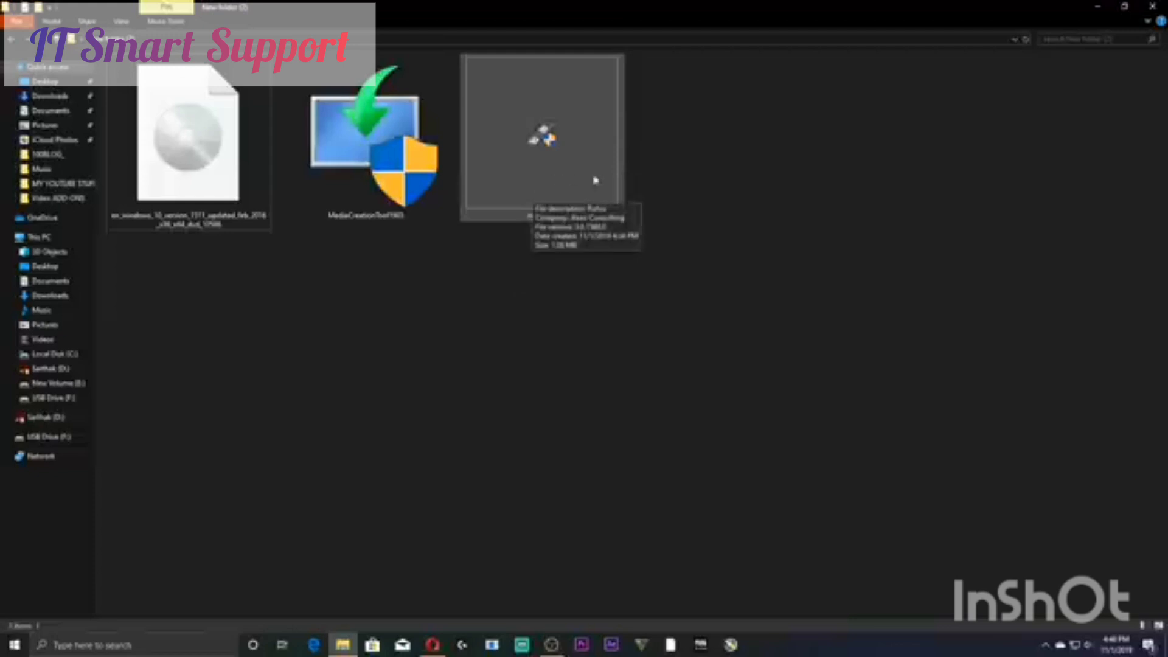
Switch to the Opera browser and try to download Rufus from its FileHippo page.
click(432, 642)
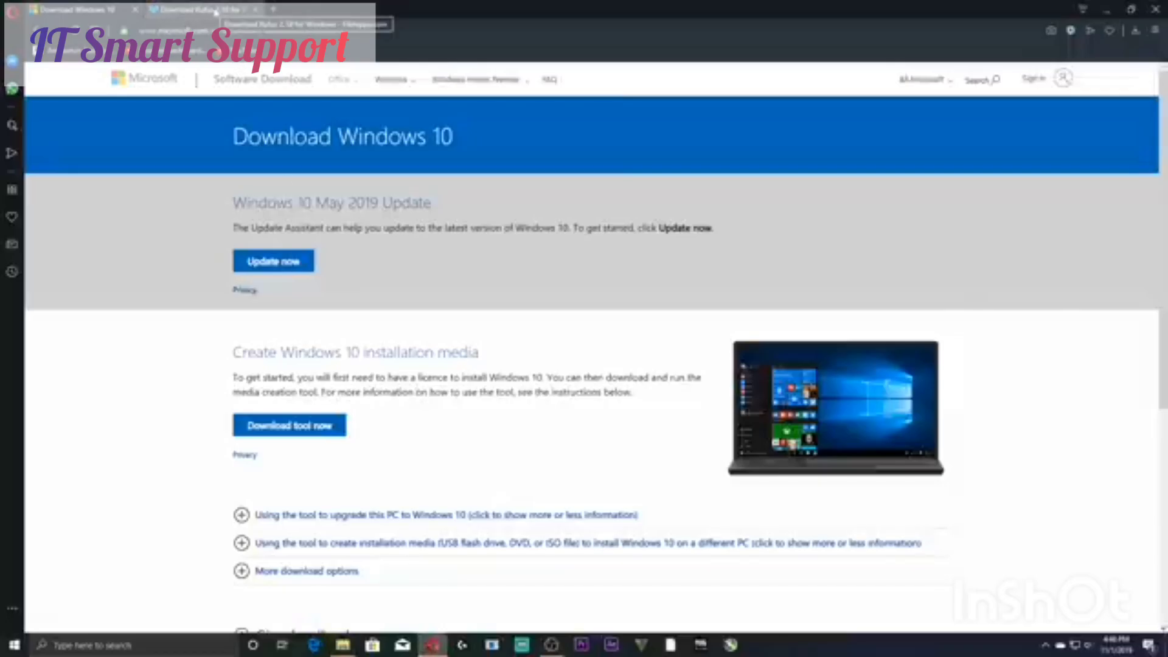
click(216, 11)
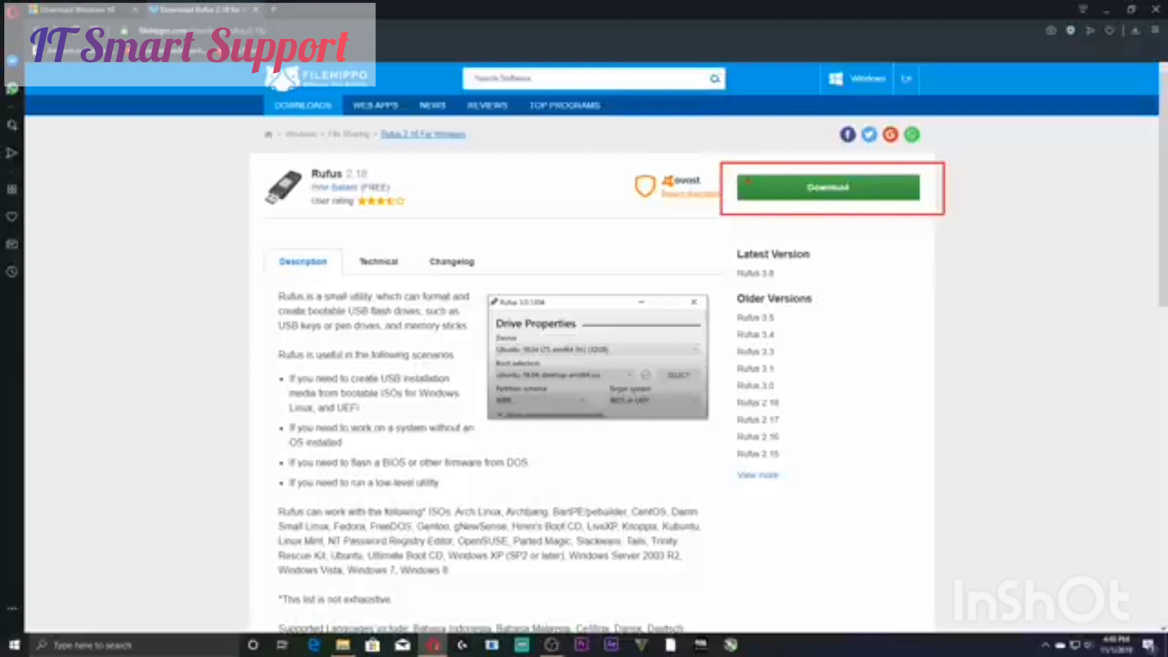
click(857, 188)
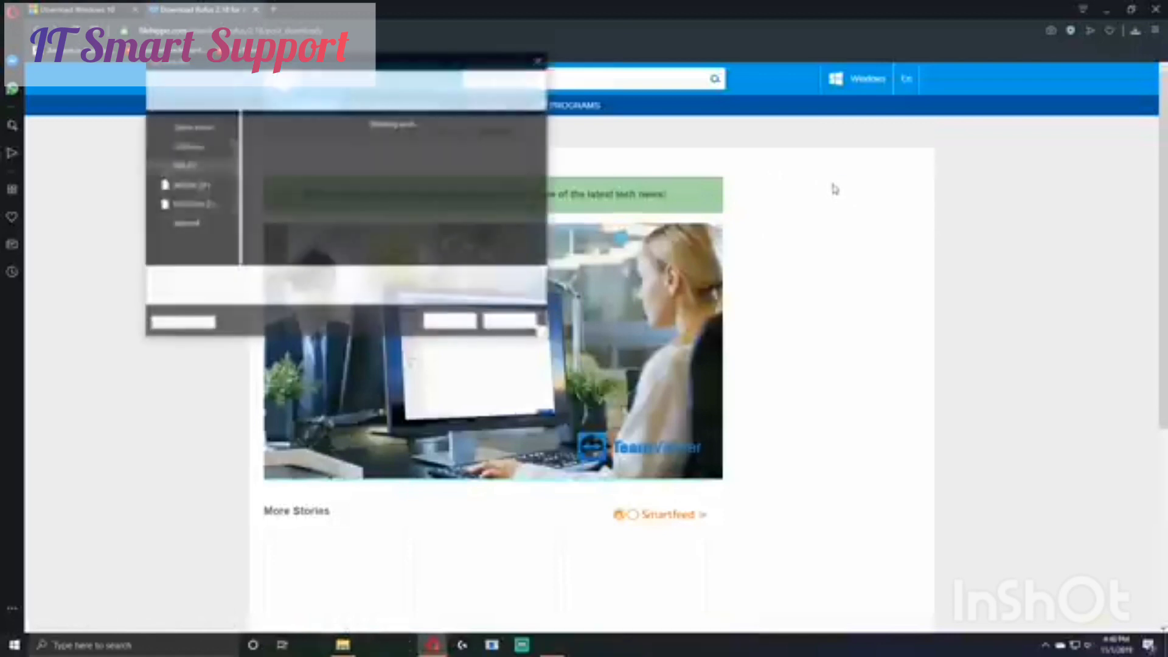
click(539, 62)
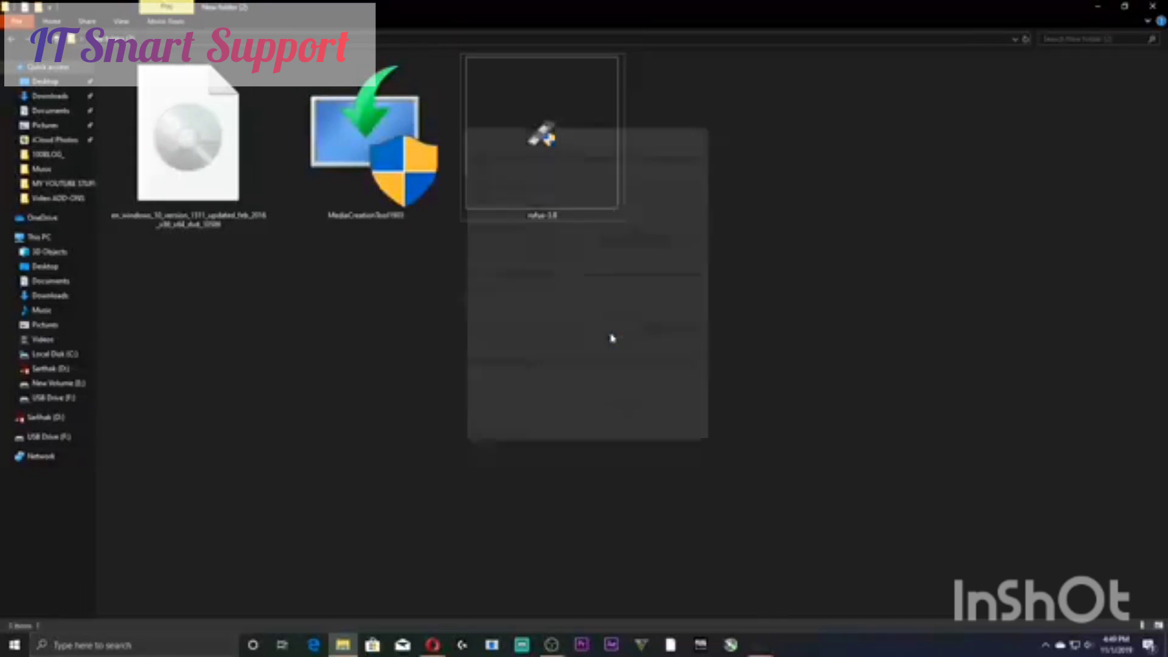
Move the Rufus window clear of the folder's files and select NO_LABEL (F:) [7.8GB] as the target device.
drag(595, 137, 708, 198)
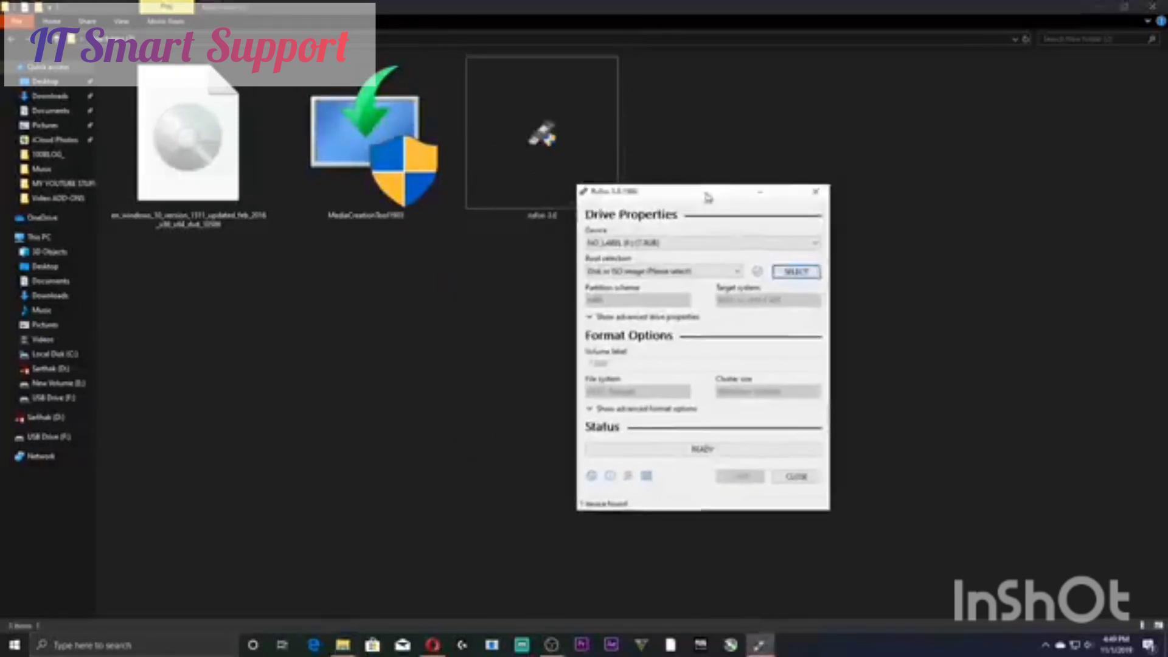
click(653, 243)
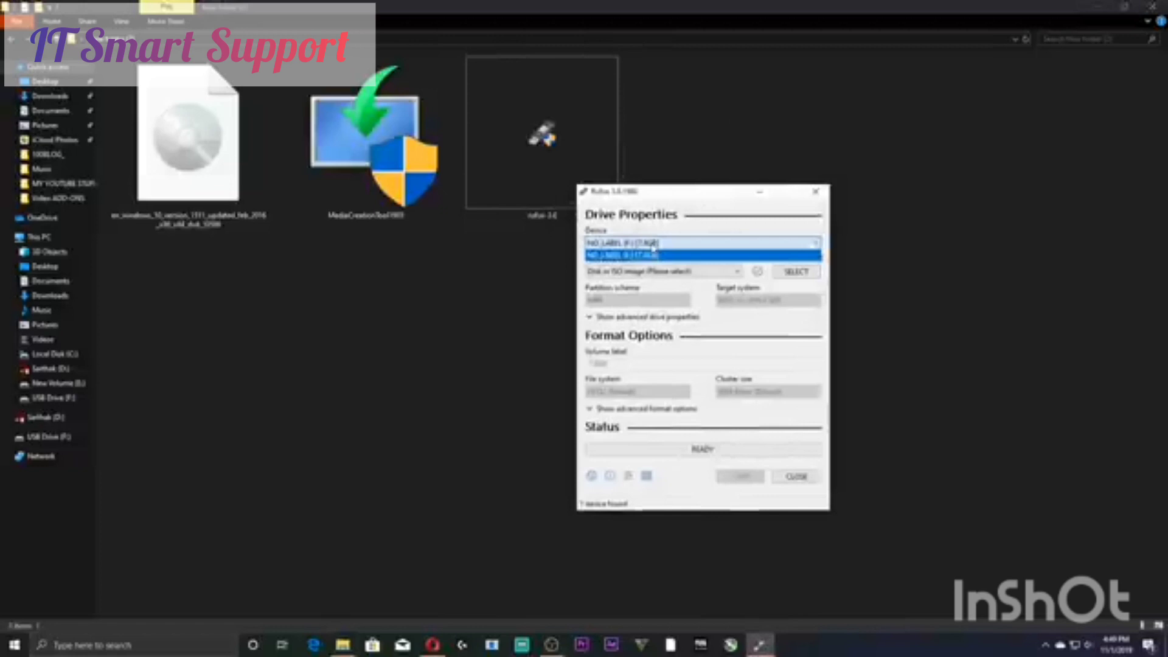
click(652, 245)
click(652, 243)
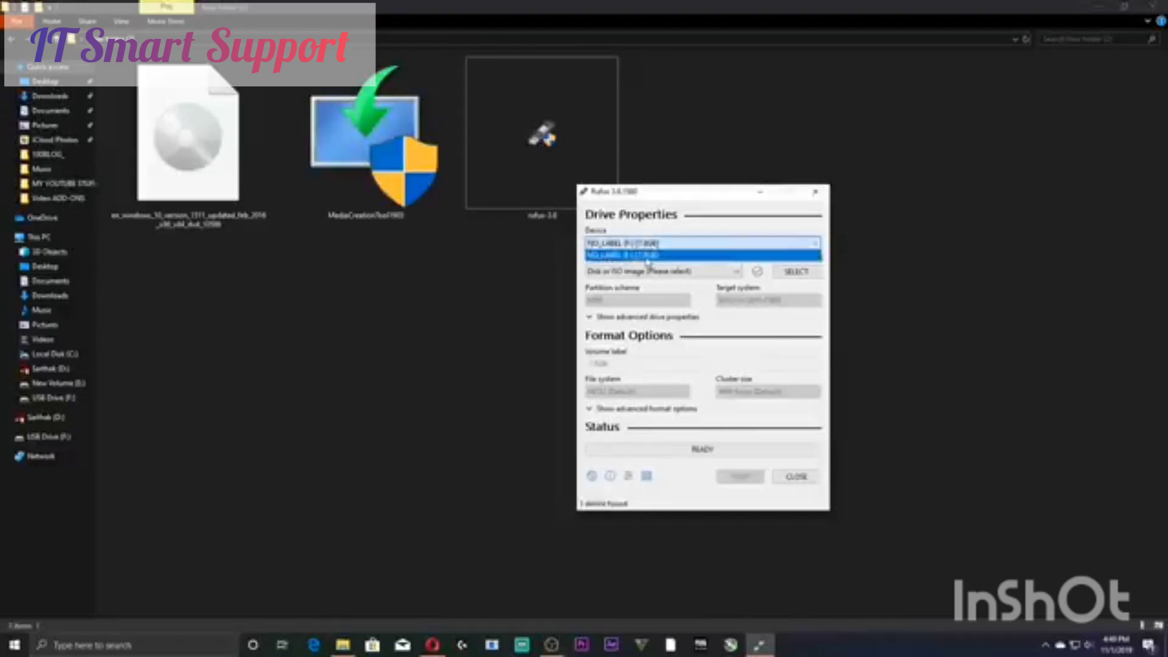
click(648, 256)
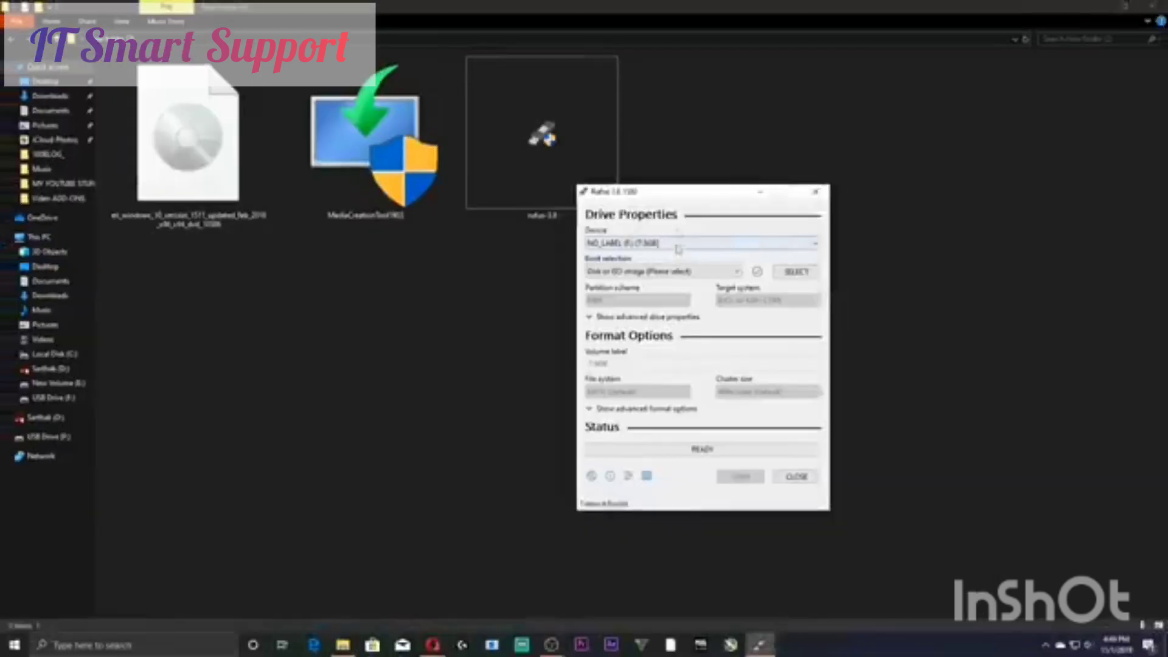
drag(678, 195, 715, 162)
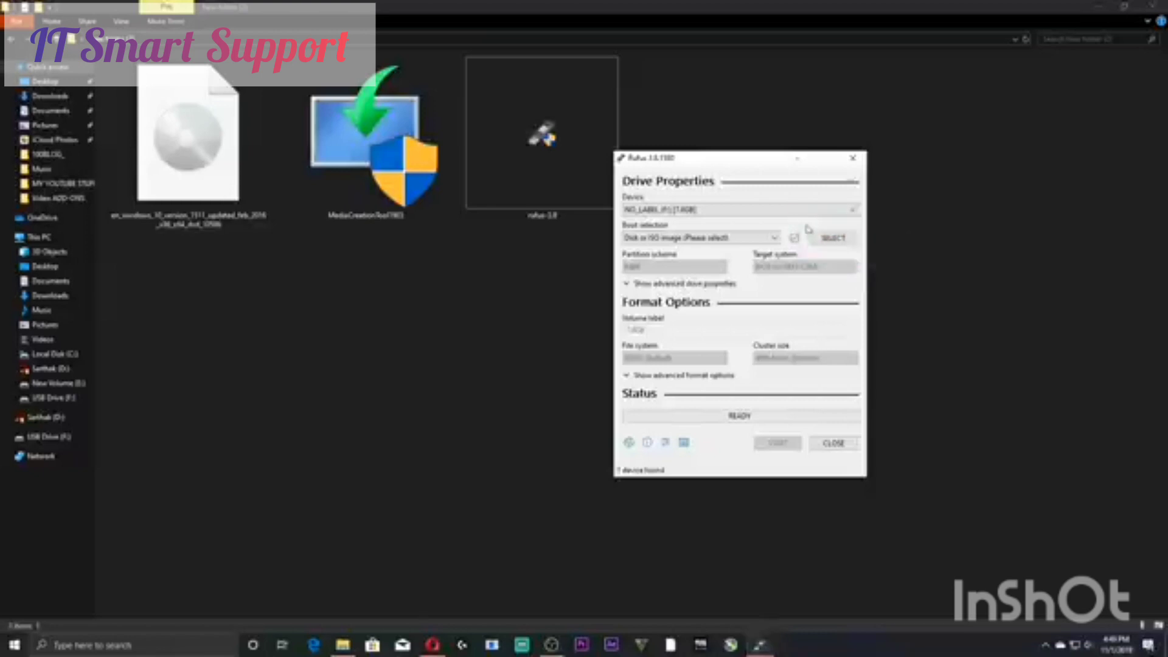
Load the en_windows_10_version_1511 disc image as the boot selection and set the image option to Standard Windows installation.
click(822, 240)
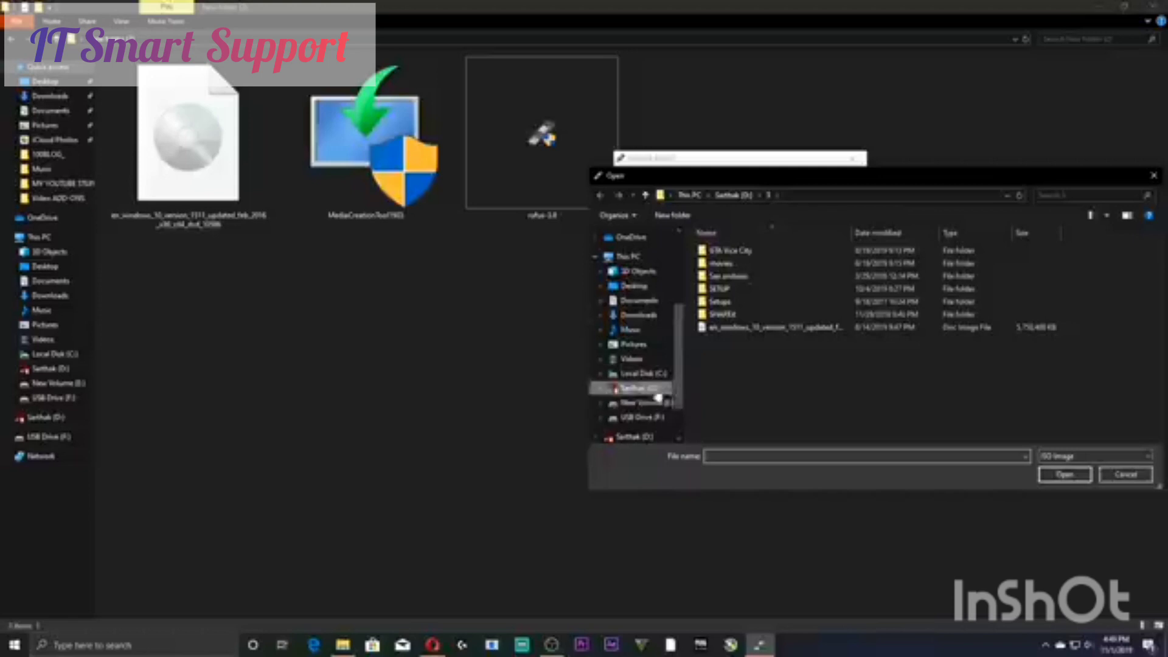
double_click(771, 329)
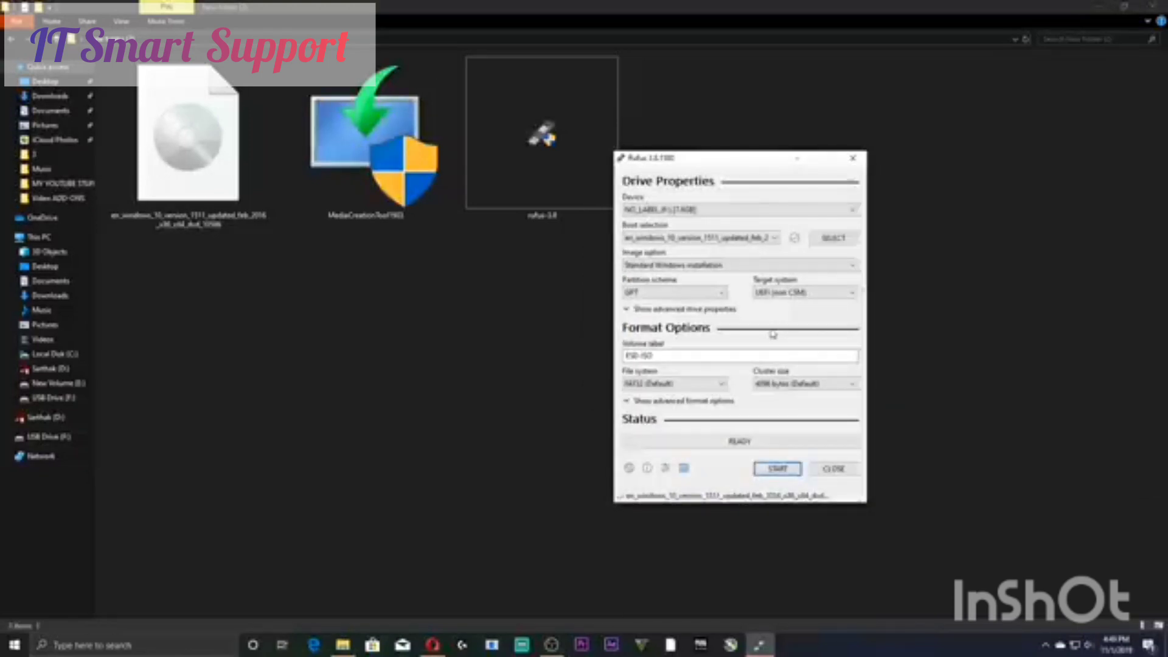
click(729, 265)
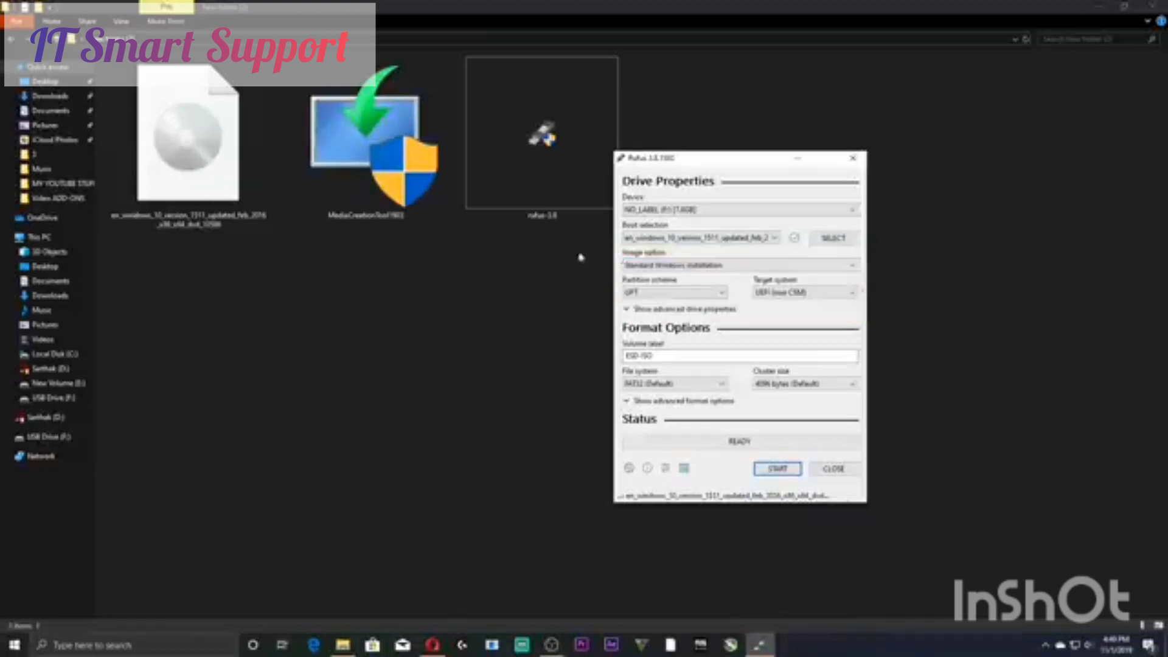
click(658, 266)
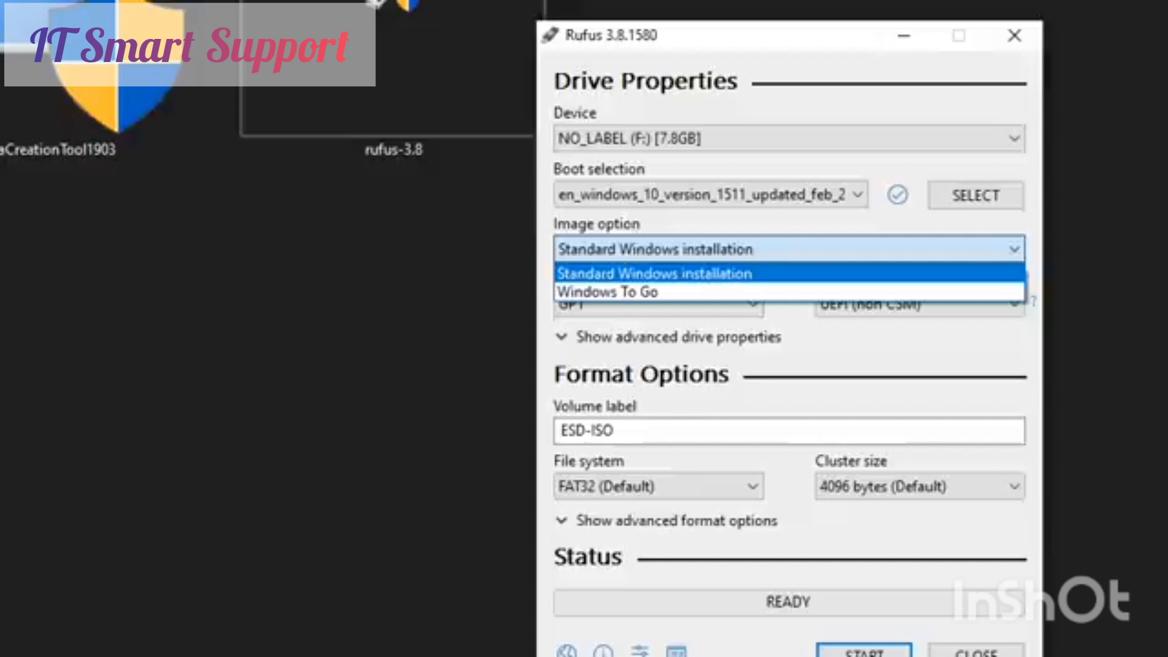
click(691, 275)
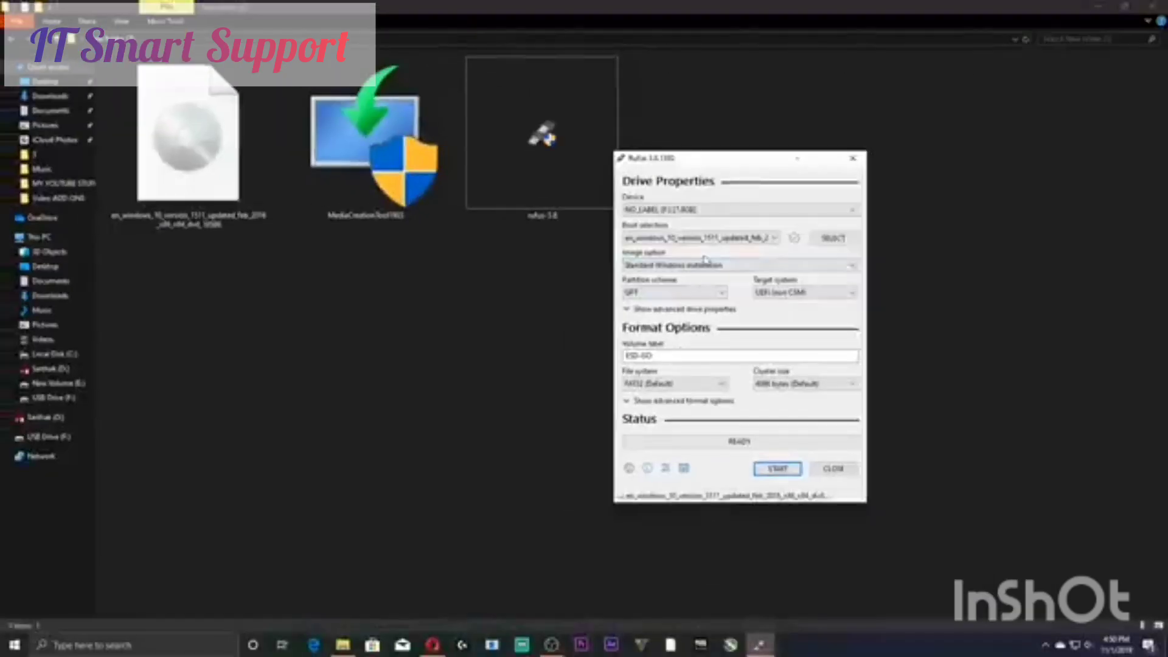
Reselect Standard Windows installation as the image option and start writing the bootable USB drive.
click(725, 249)
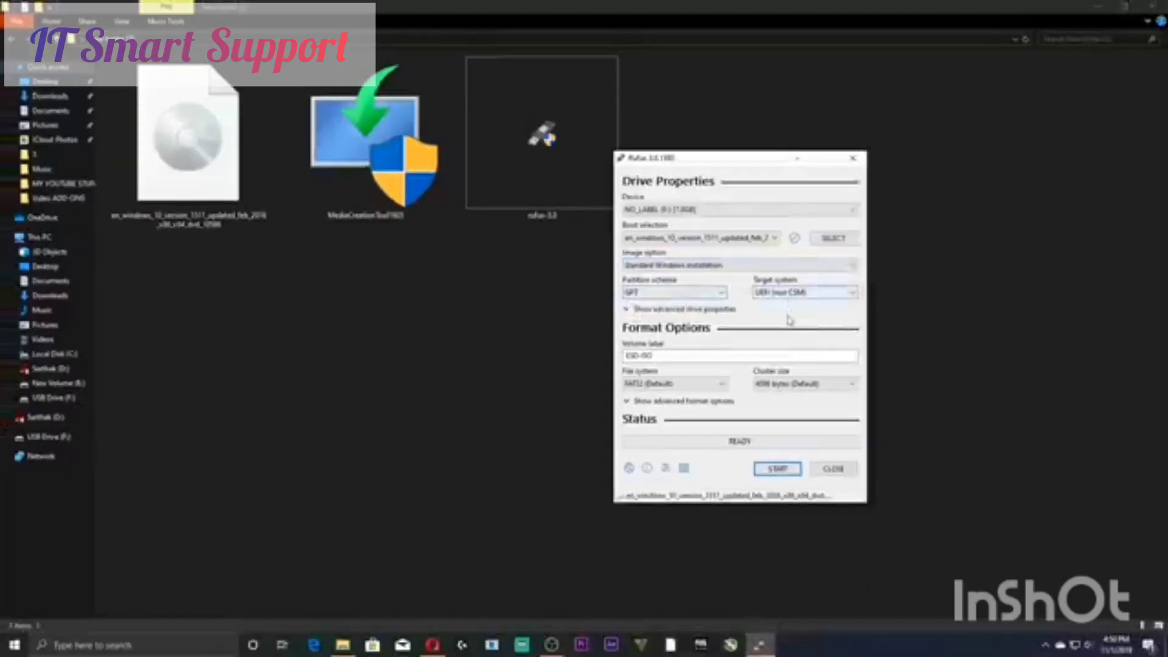
click(777, 267)
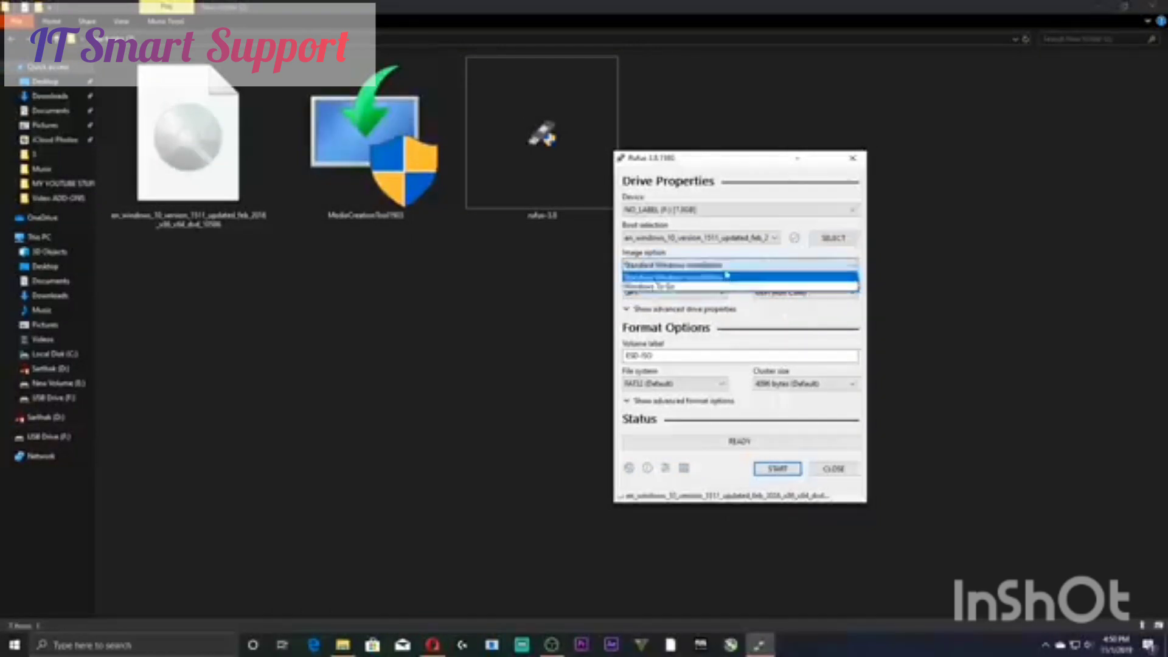
click(727, 278)
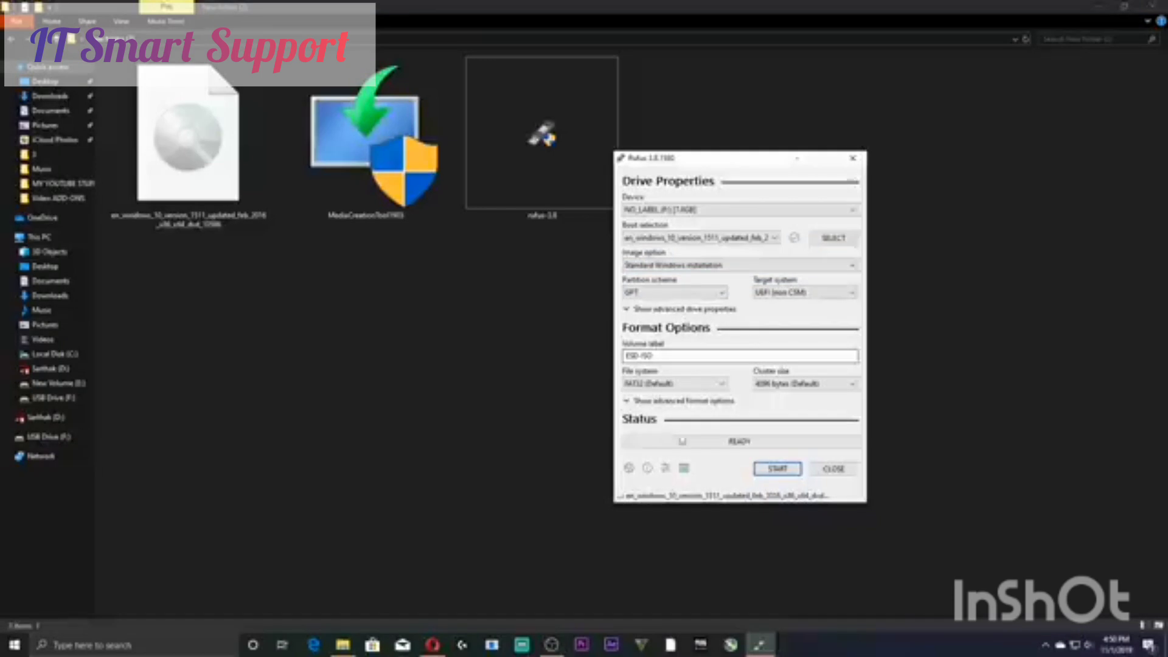
click(769, 469)
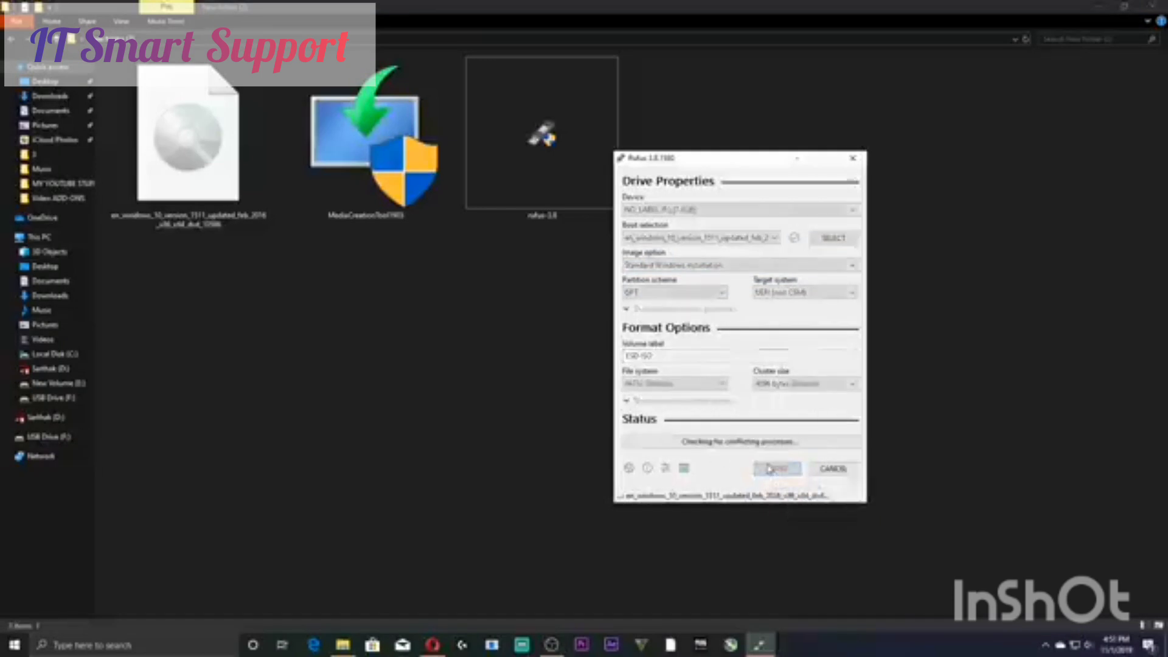